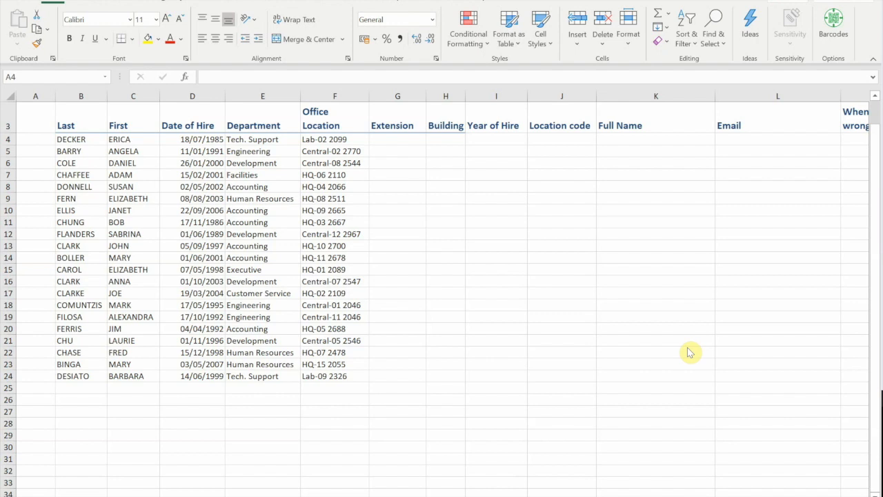
- Enter two proper-case example surnames in A4:A5 and accept Flash Fill's suggested last names
left_click(40, 139)
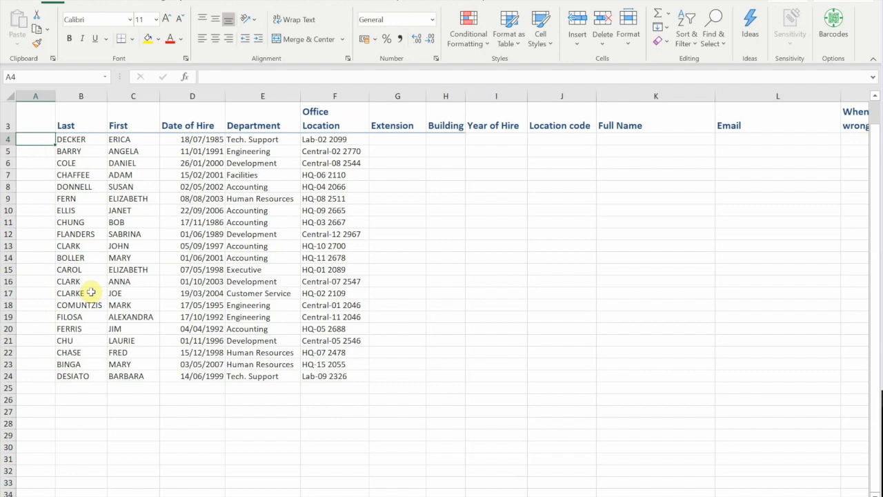
type("D")
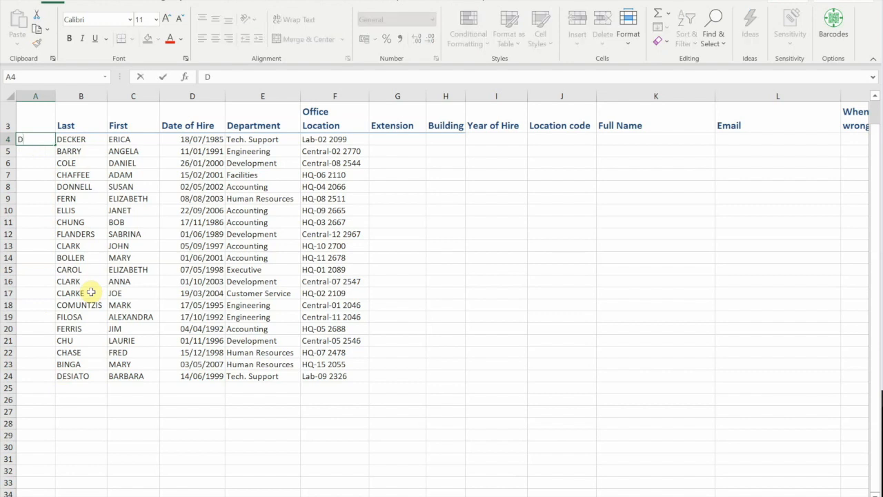
type("ecker")
key("Return")
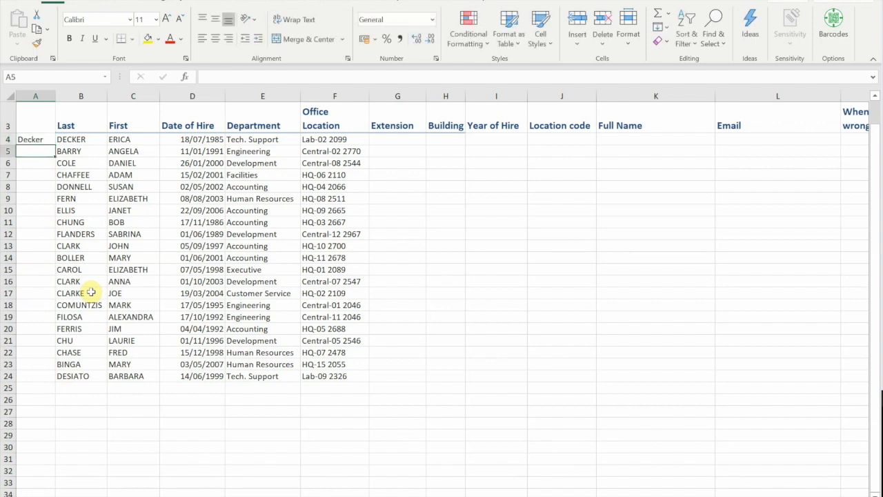
type("Barry")
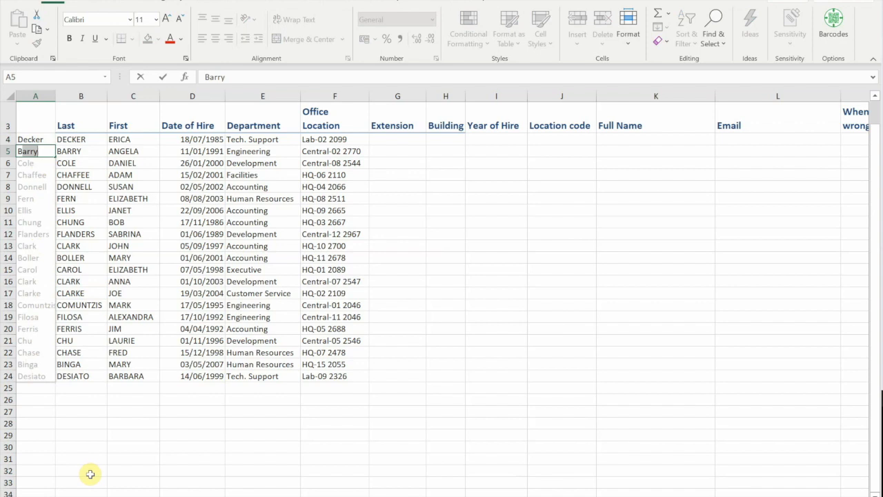
key("Return")
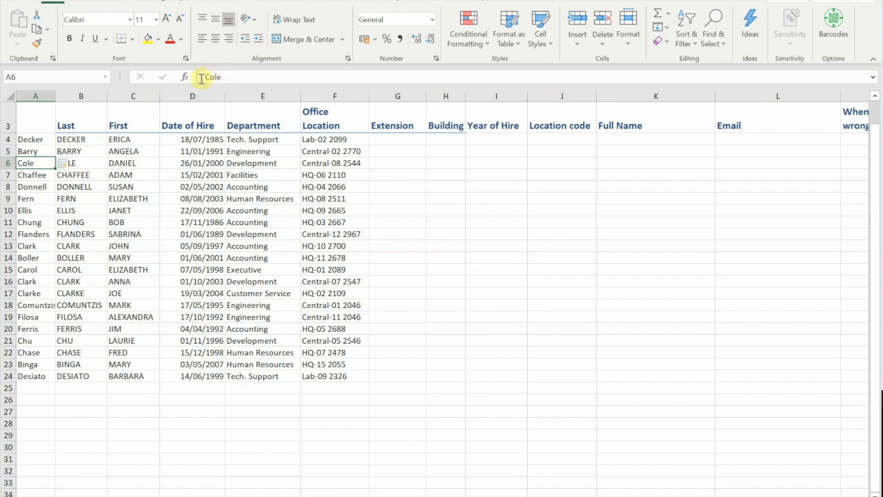
- Move the proper-case last names from column A into the Last column starting at B4
left_click(28, 139)
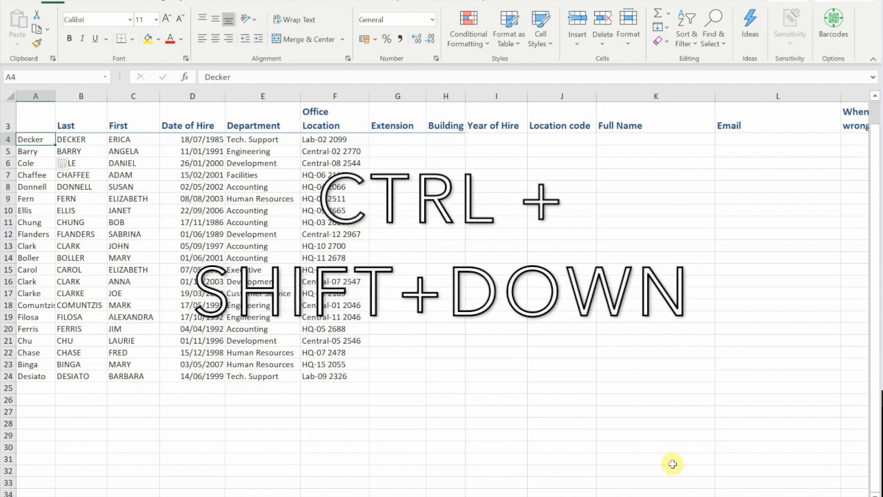
key("ctrl+shift+Down")
key("ctrl+c")
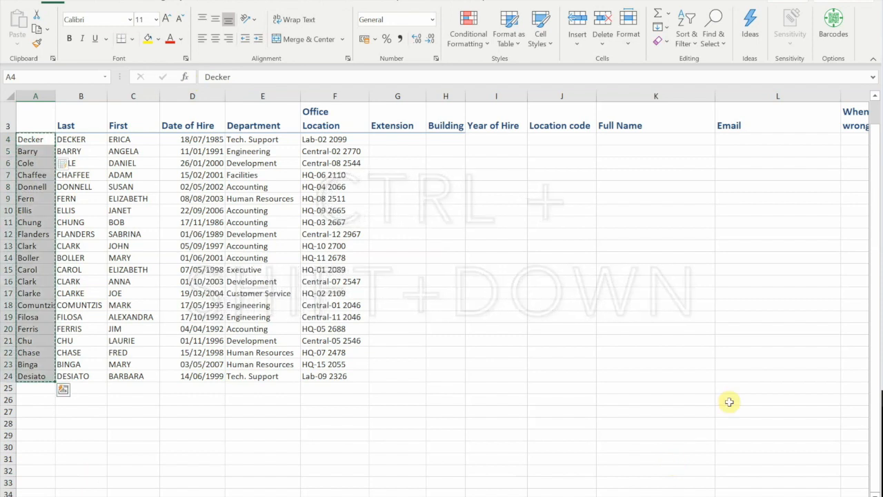
left_click(88, 139)
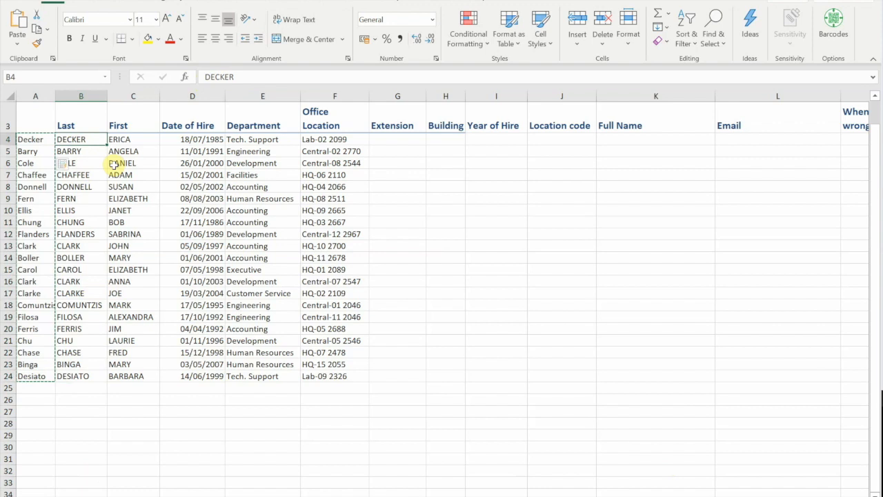
key("ctrl+v")
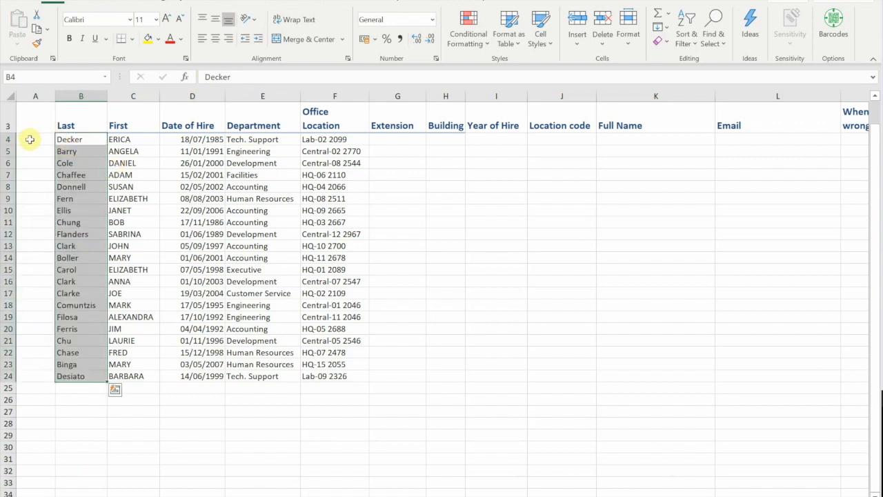
left_click(29, 138)
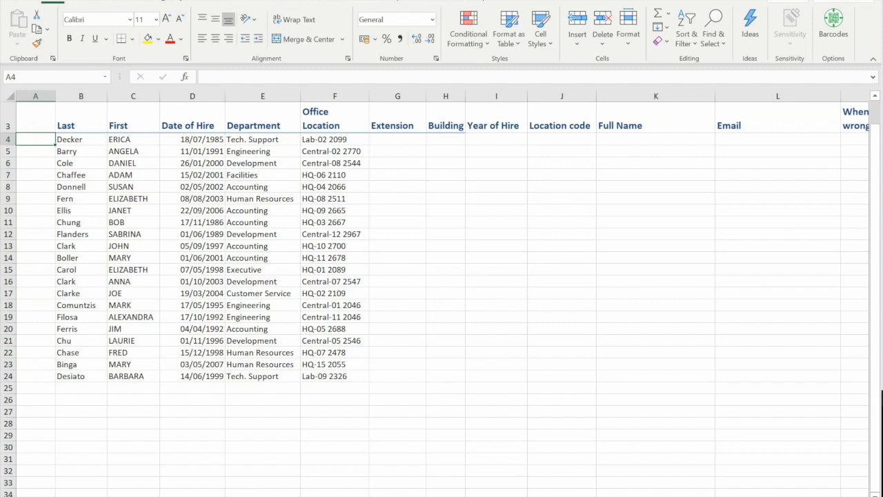
- Flash Fill proper-case first names down column A from an example first name in A4
key("F2")
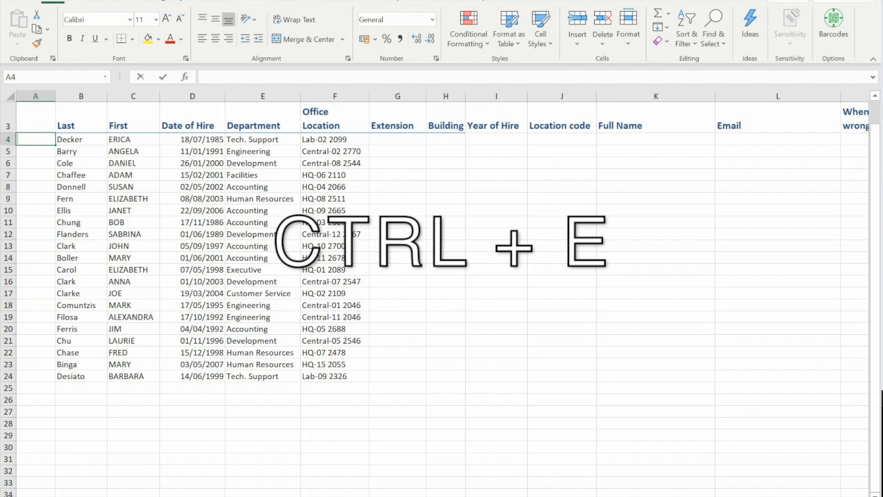
type("Erica")
key("ctrl+e")
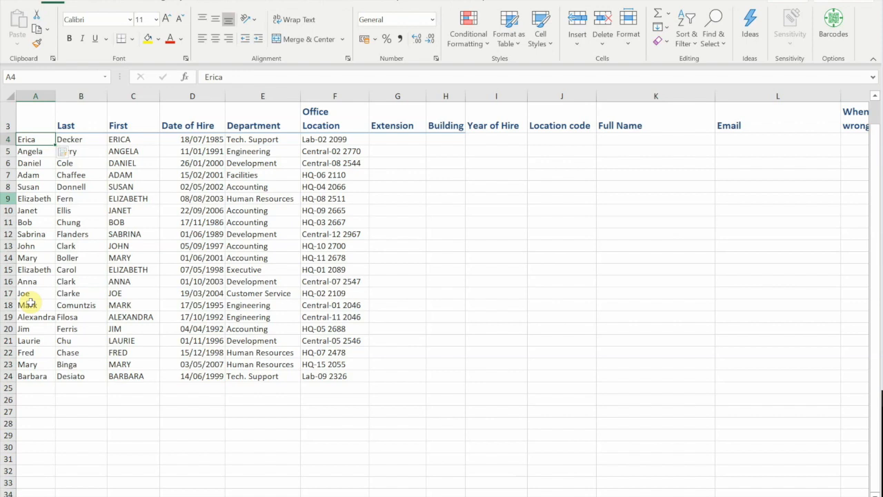
- Move the new first names from column A into the First column, replacing the uppercase ones
key("ctrl+shift+Down")
key("ctrl+c")
key("Right")
key("Right")
key("ctrl+v")
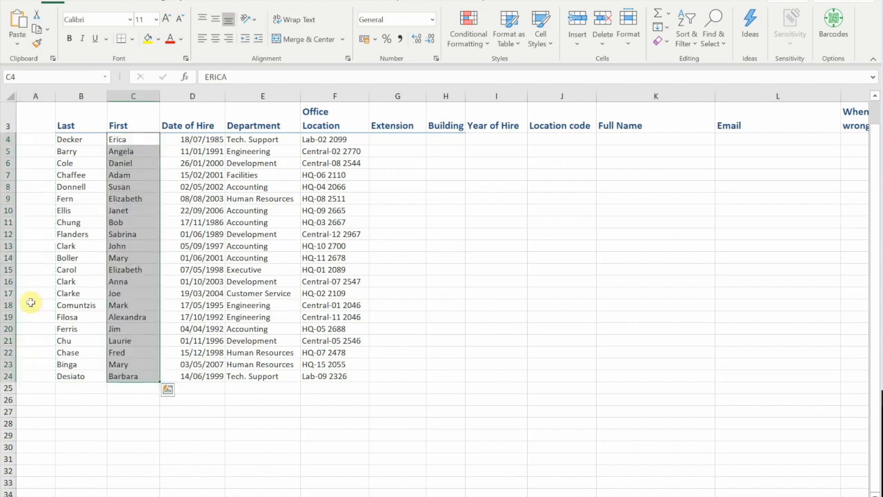
key("Right")
key("Right")
key("Right")
key("Right")
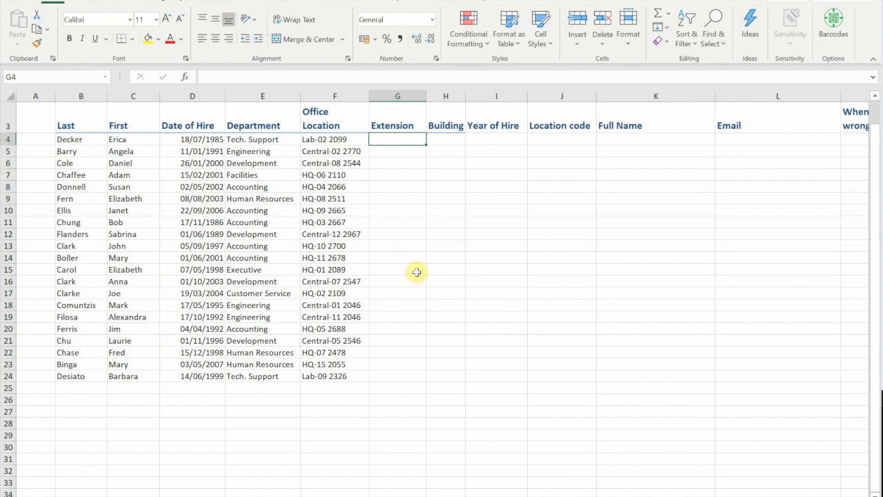
- Enter 2099 in G4 and Flash Fill four-digit extensions from Office Location down to G24
key("F2")
type("2099")
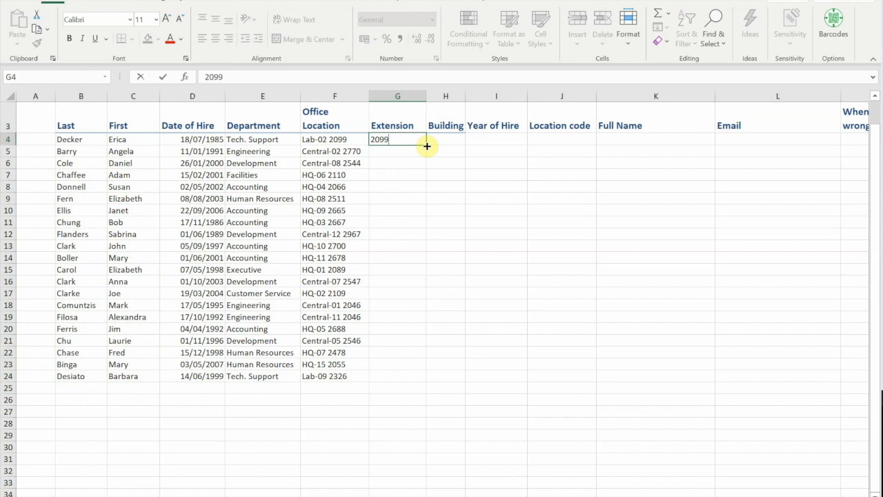
key("ctrl+Return")
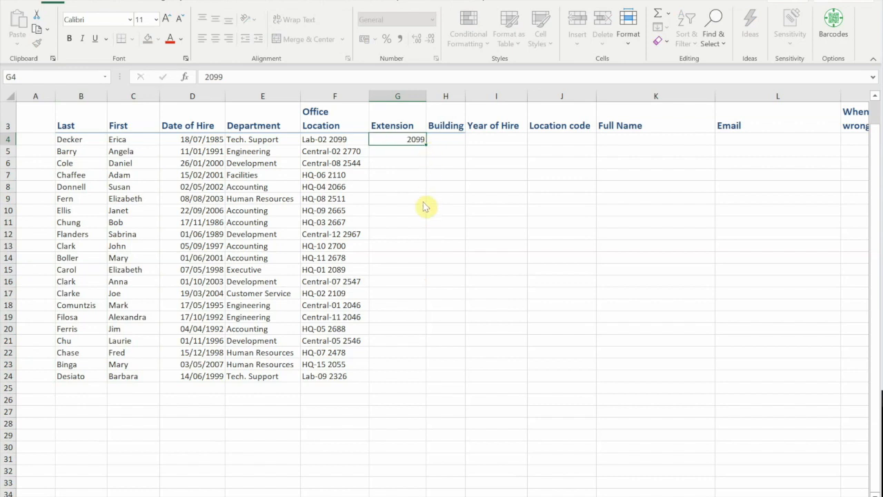
left_click_drag(428, 296, 432, 381)
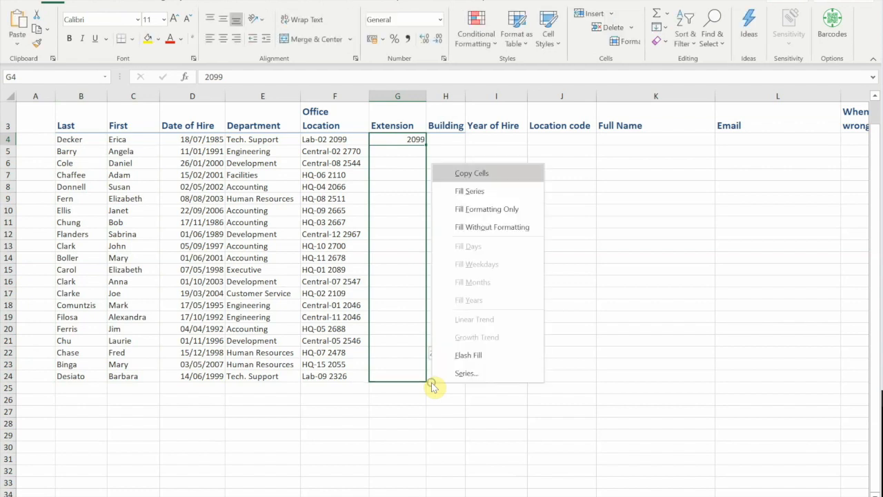
left_click(469, 356)
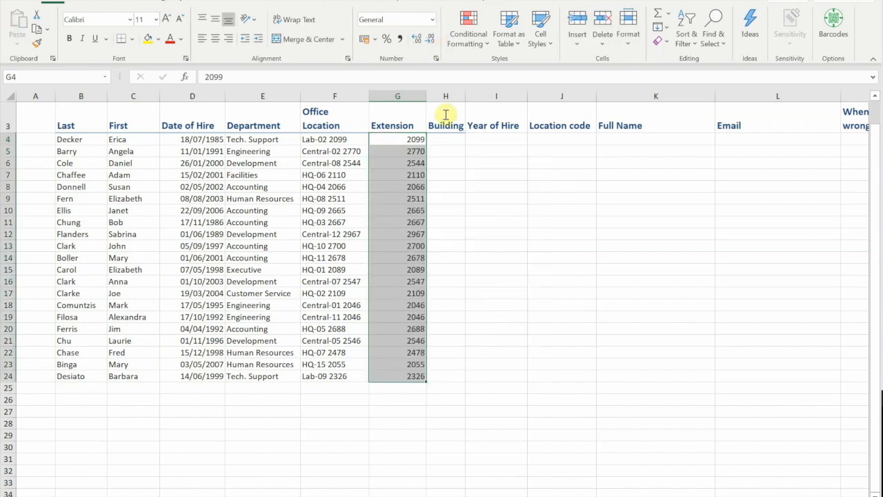
left_click_drag(447, 142, 513, 181)
left_click(446, 140)
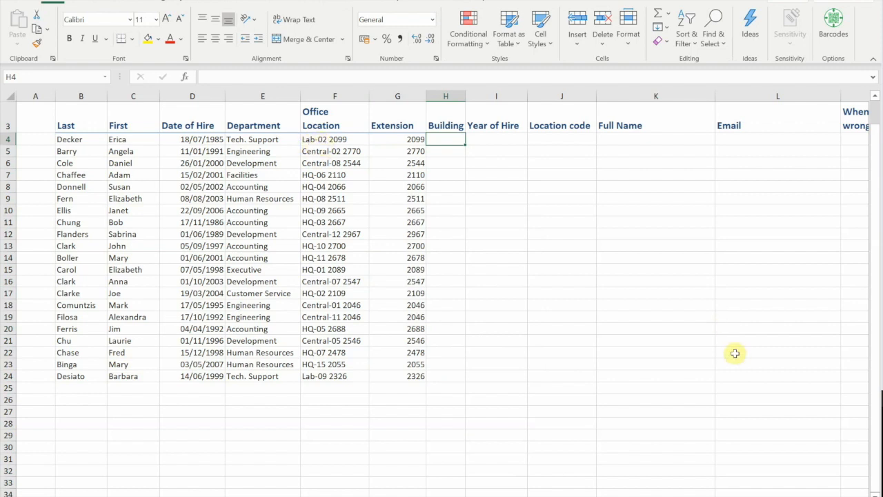
- Enter Lab in H4 and Flash Fill the Building column with Lab, Central or HQ
type("La")
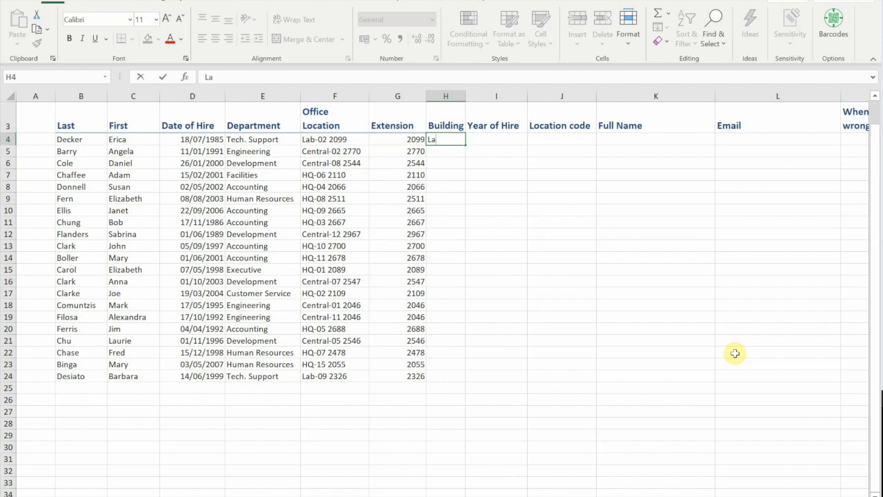
type("b")
key("ctrl+Return")
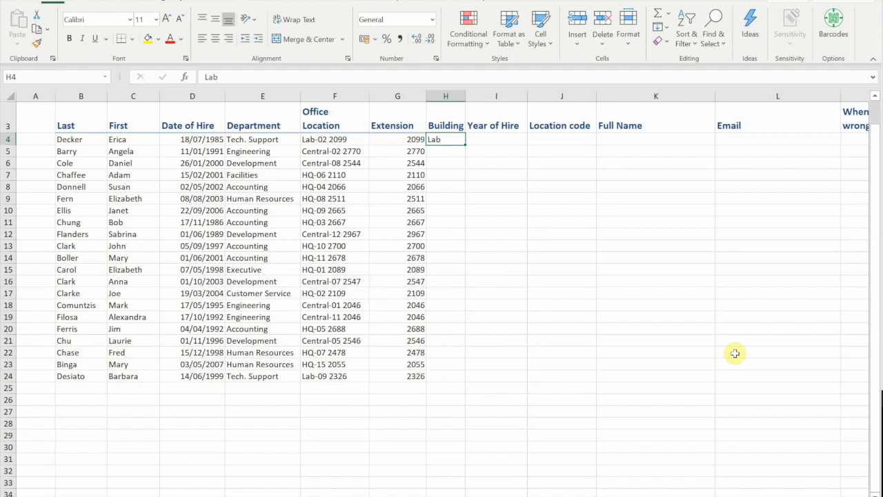
key("ctrl+e")
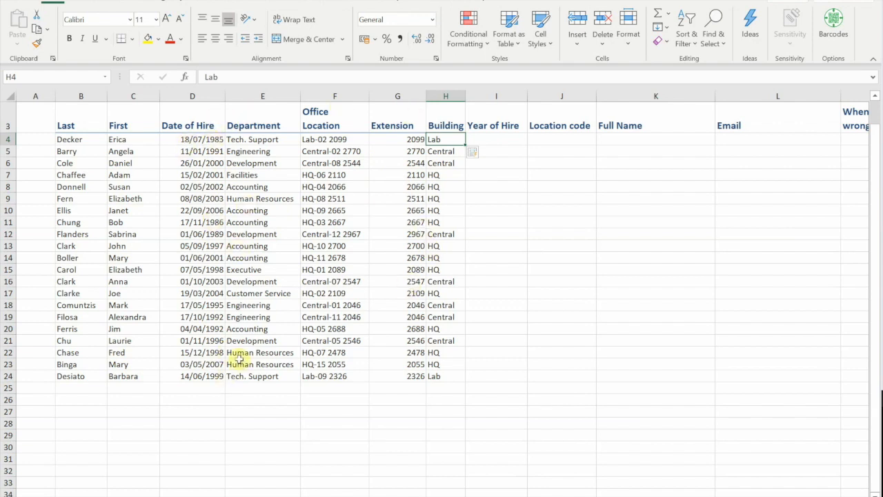
key("Right")
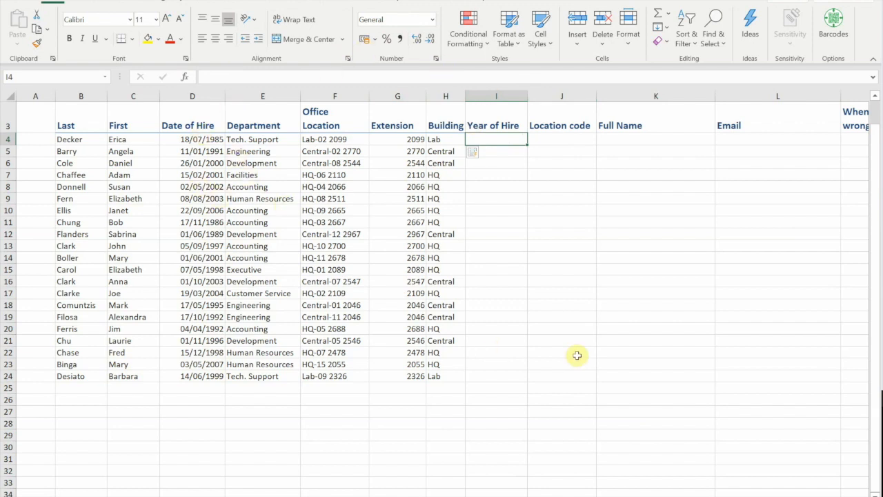
- Enter 1985 in I4 and Flash Fill each employee's hire year from Date of Hire
type("19")
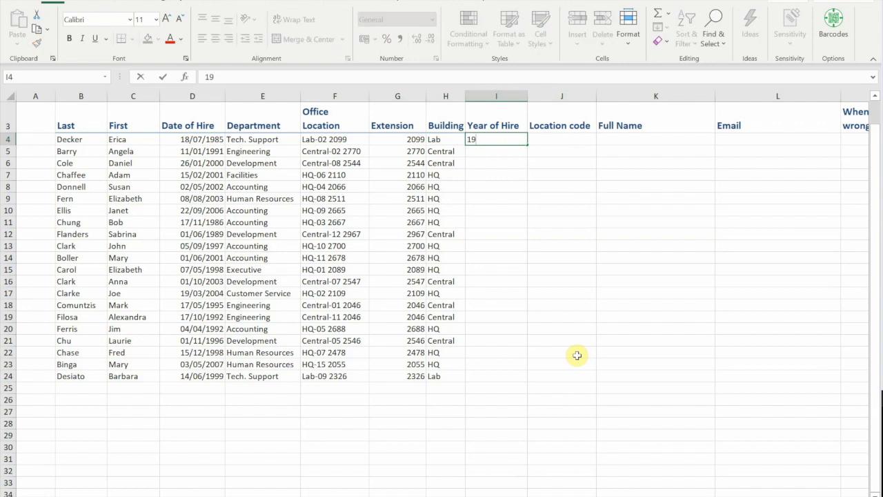
type("85")
key("ctrl+Return")
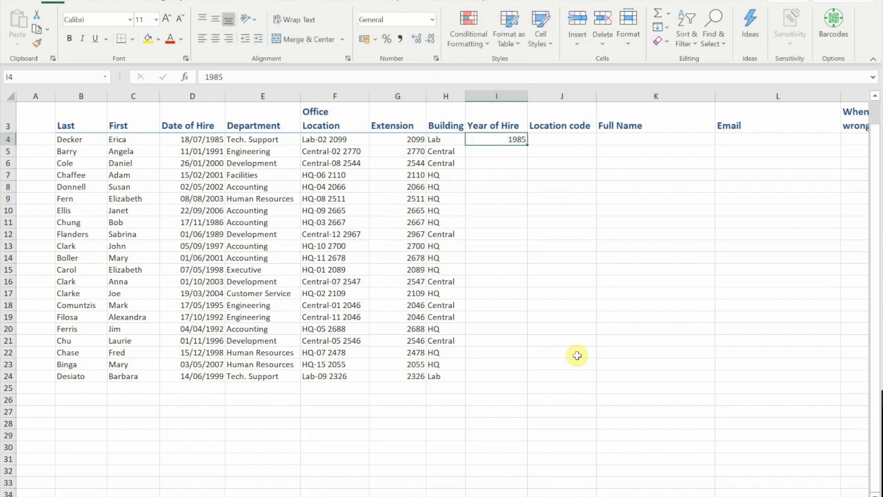
key("ctrl+e")
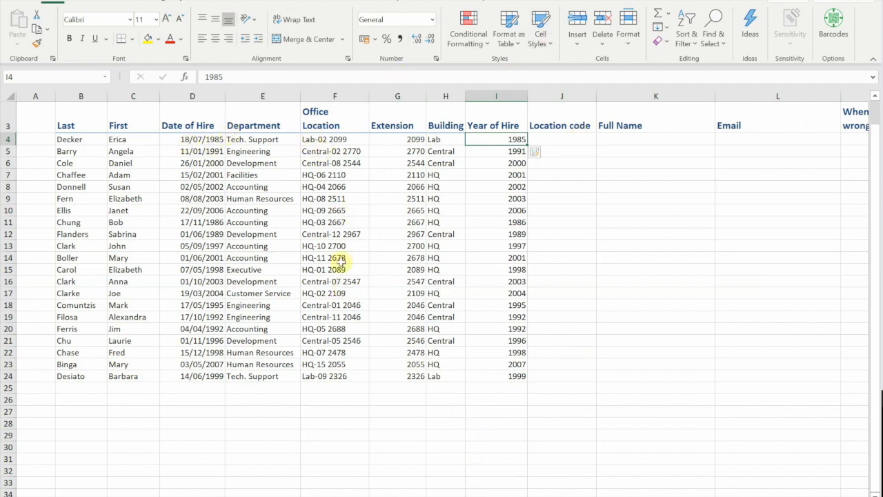
left_click(587, 142)
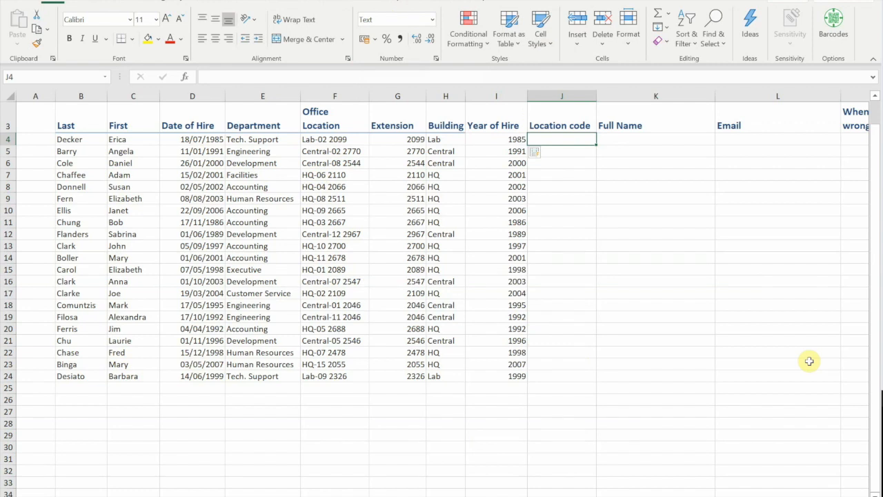
- Enter 02 in J4 and Flash Fill two-digit location codes from Office Location
type("02")
key("ctrl+Return")
key("ctrl+e")
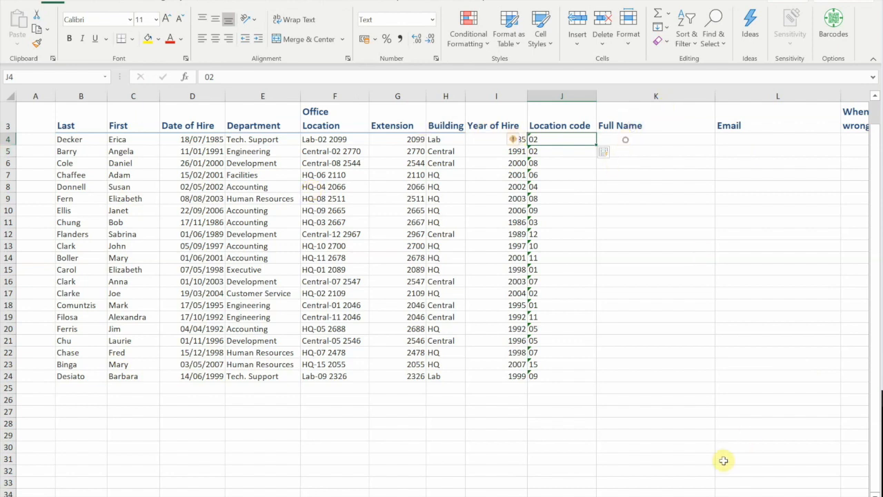
key("Right")
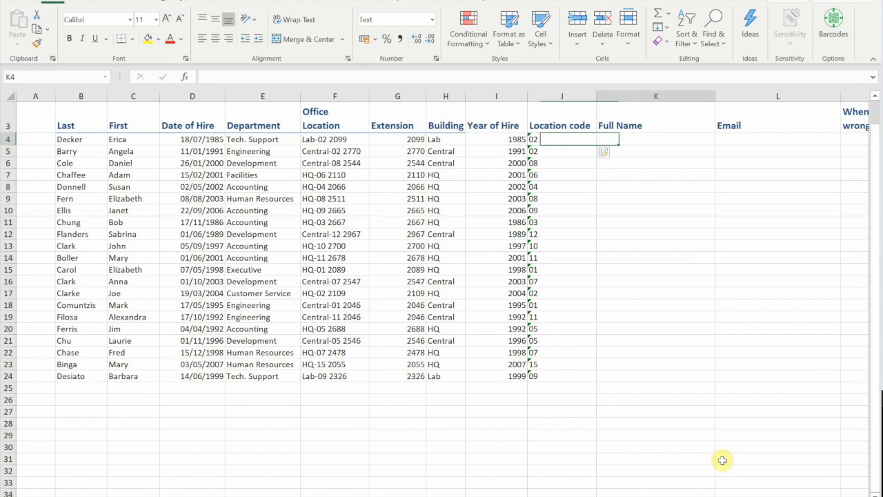
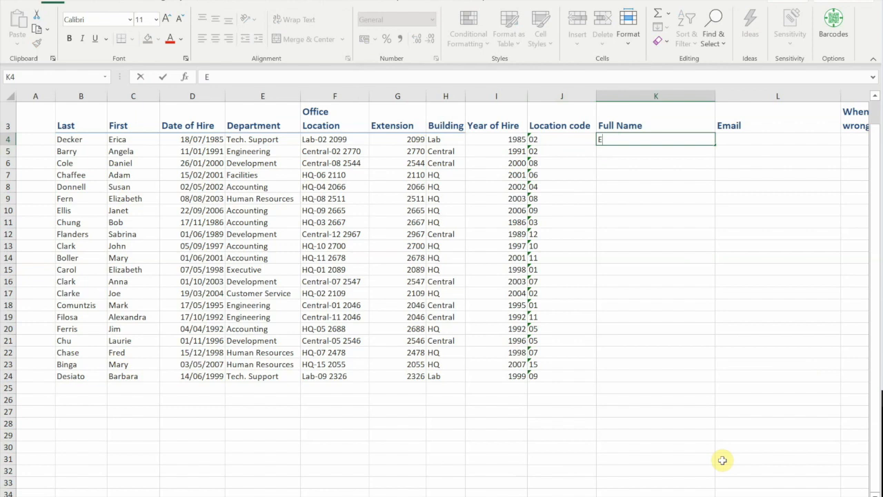
- Type the first employee's full name in K4 and Flash Fill the rest of the Full Name column
key("ctrl+Return")
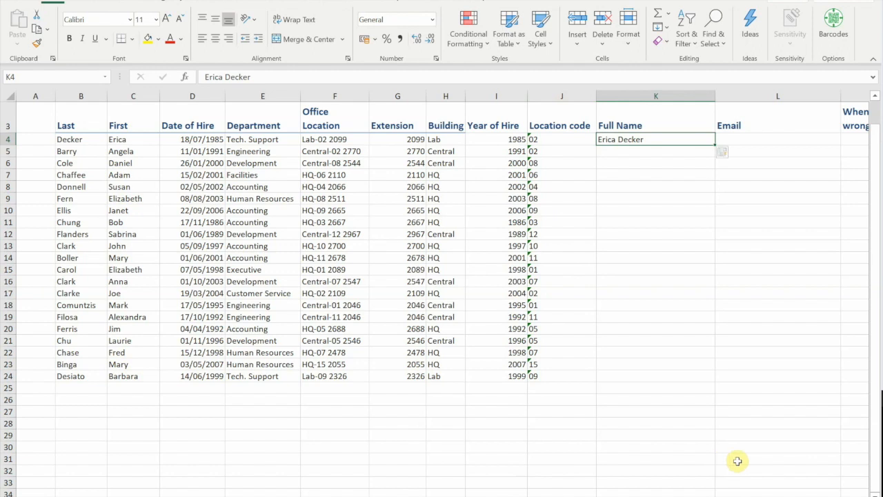
key("ctrl+e")
left_click(735, 139)
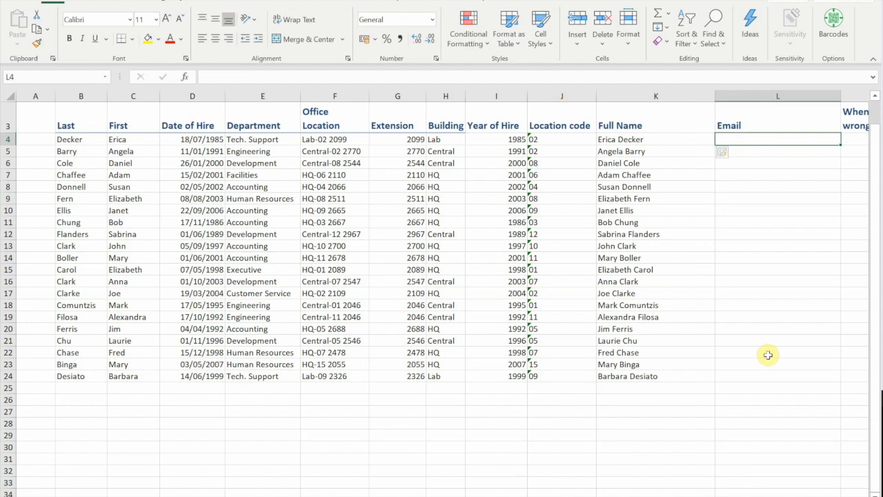
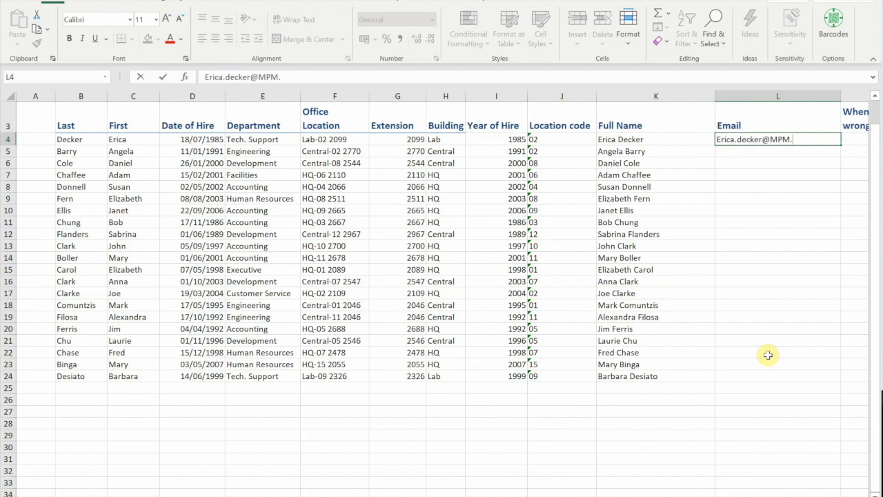
key("ctrl+Return")
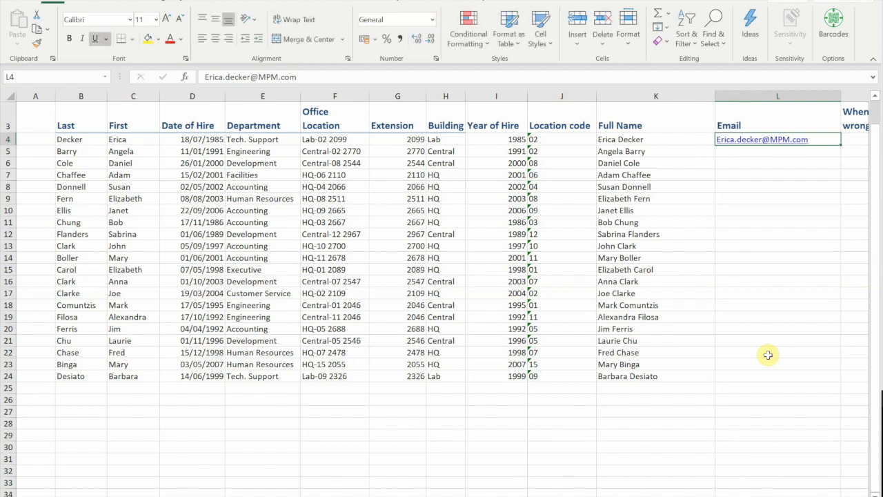
key("ctrl+e")
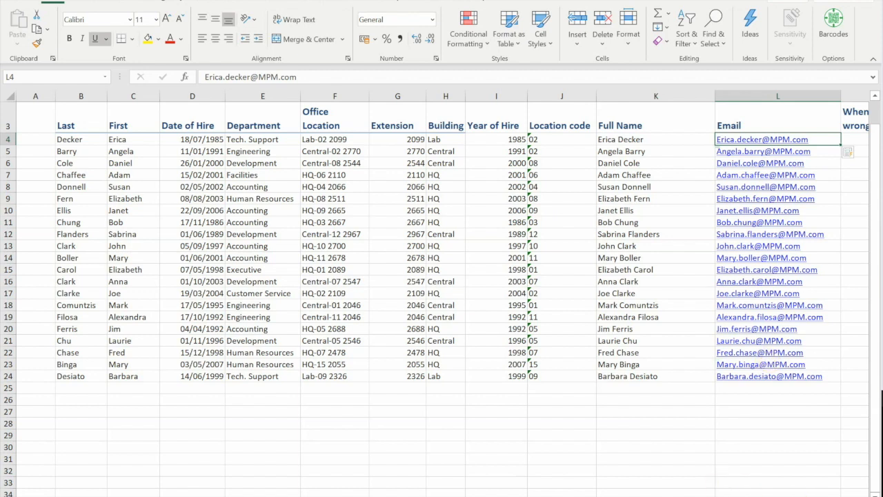
scroll(441, 277, "right", 2)
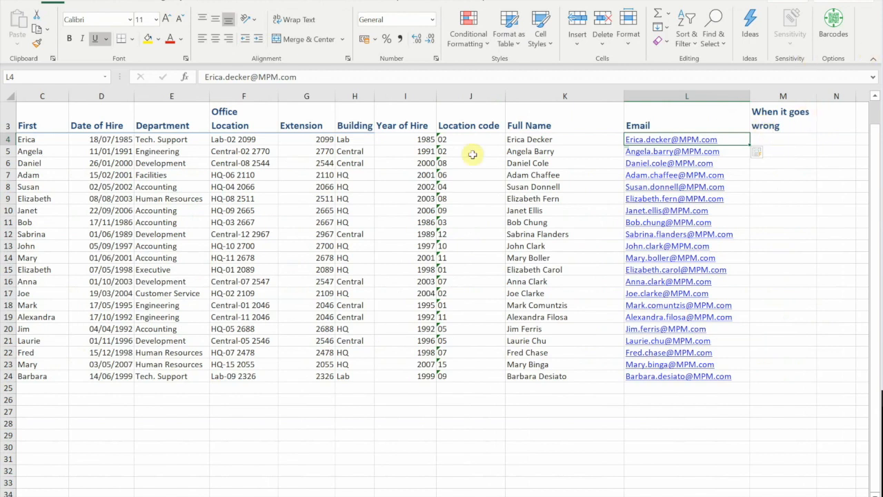
- Type an example '… works in the Tech. Support Department' sentence in M4 and Flash Fill the column
left_click(775, 139)
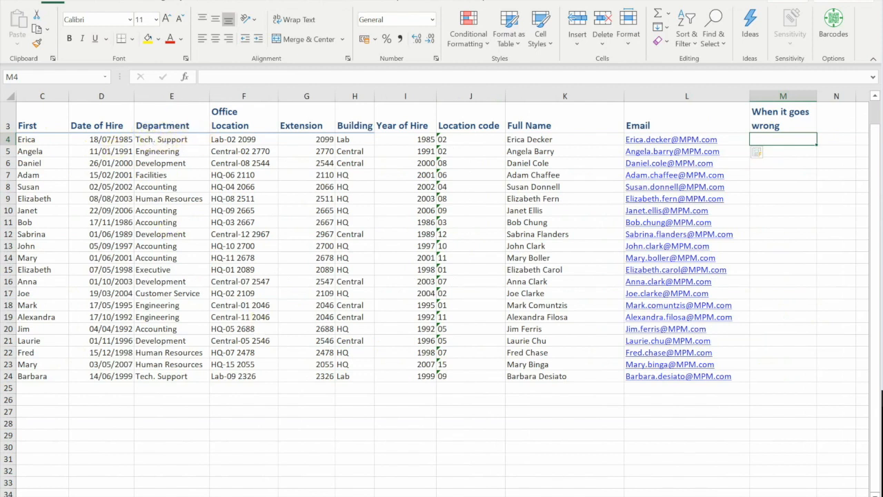
type("Er")
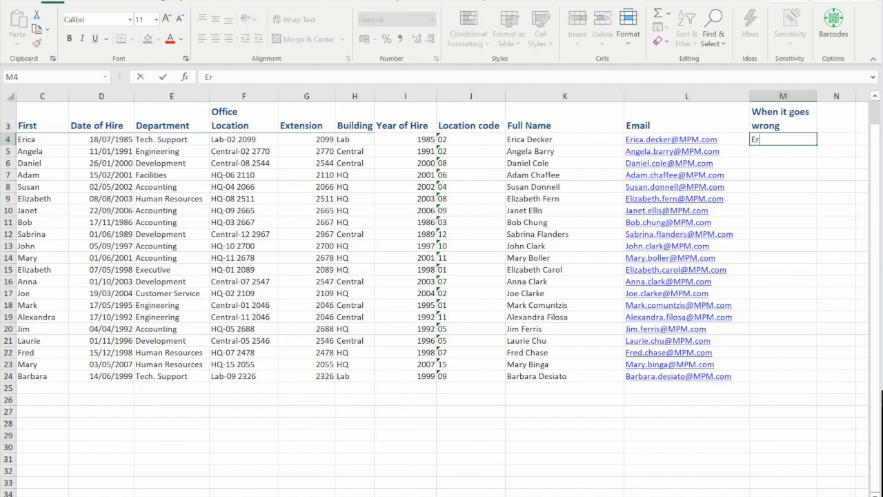
type("ica works in th")
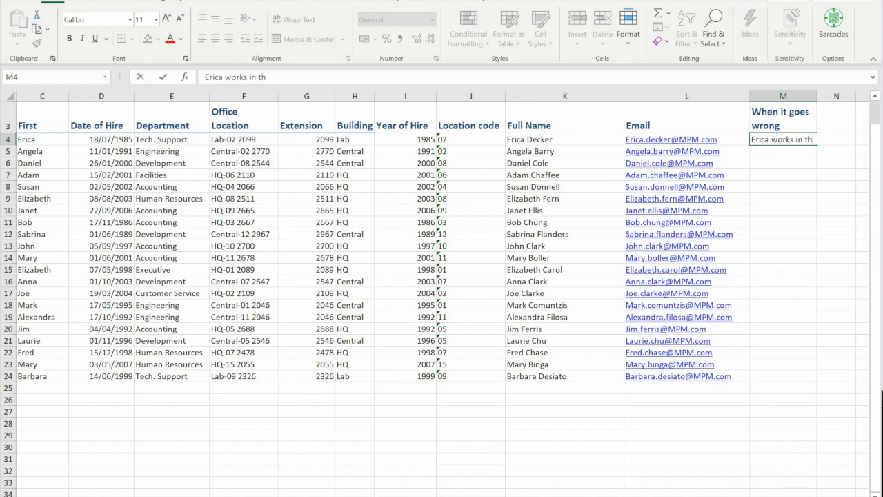
type("e Tech. Support De")
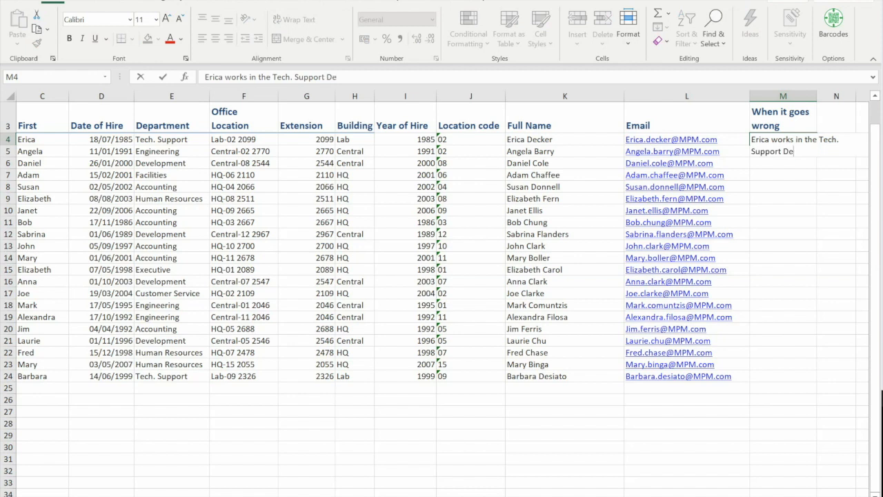
type("partm")
key("Return")
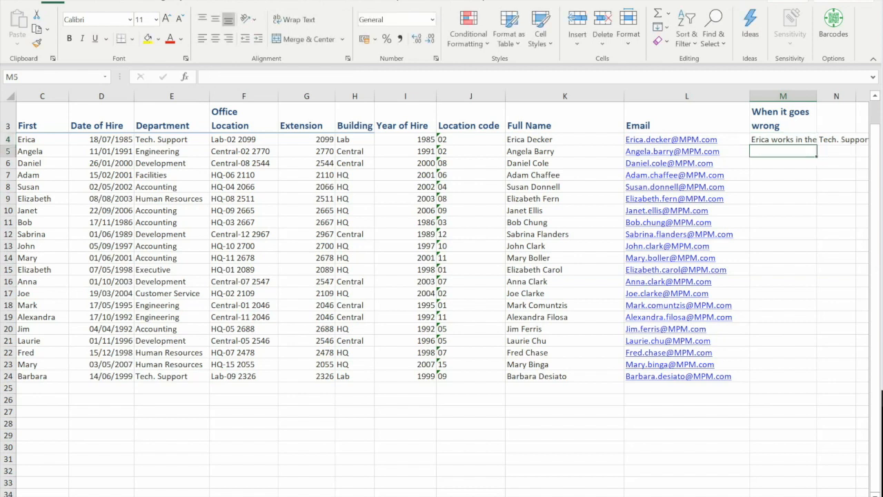
key("Up")
key("ctrl+e")
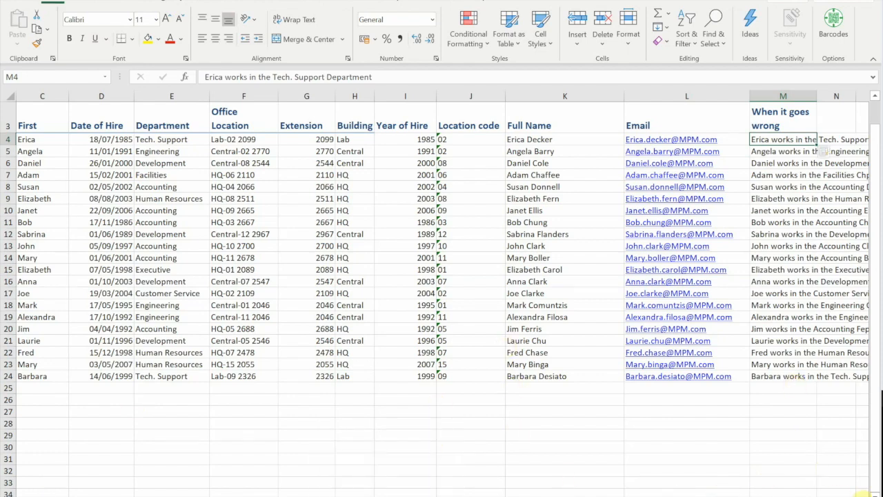
- Inspect the second and third rows' sentences, which show garbled department words
scroll(832, 458, "right", 1)
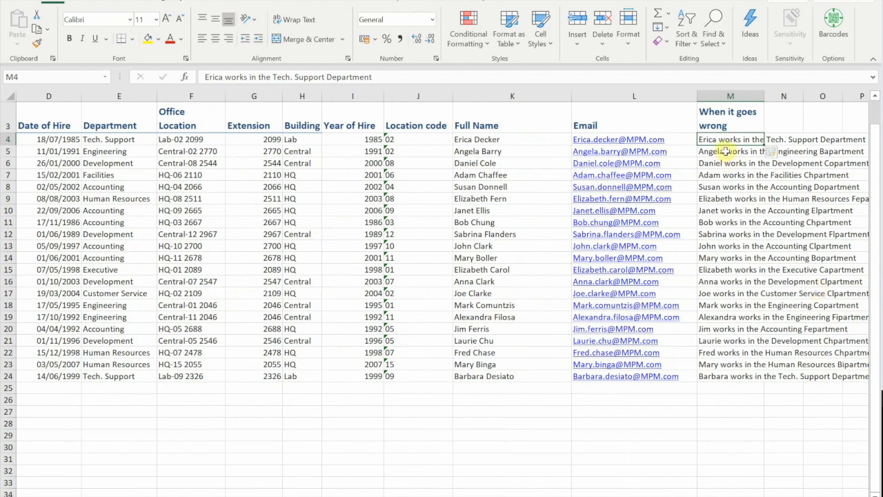
left_click(725, 152)
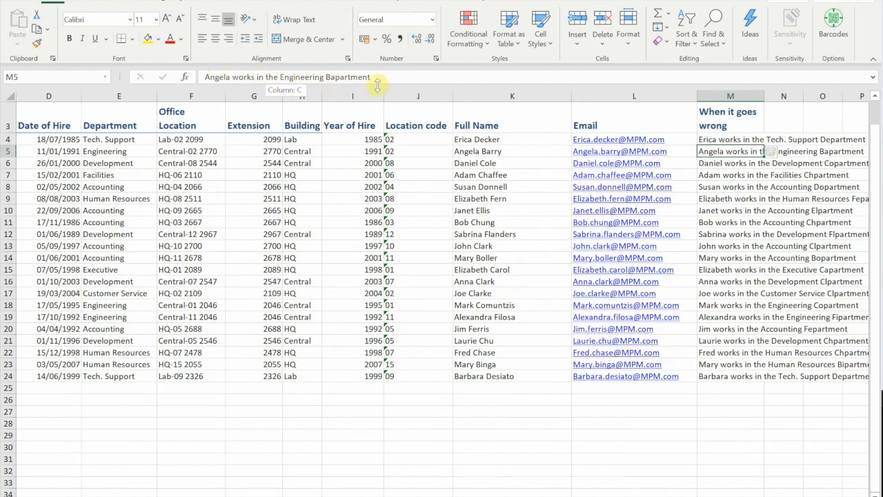
left_click(700, 163)
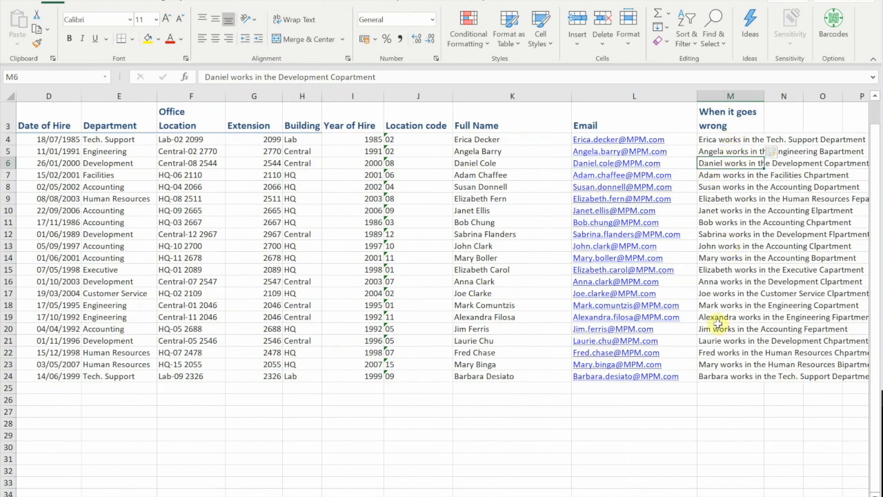
- Undo the faulty Flash Fill so only M4's example sentence remains, then edit M5
key("ctrl+z")
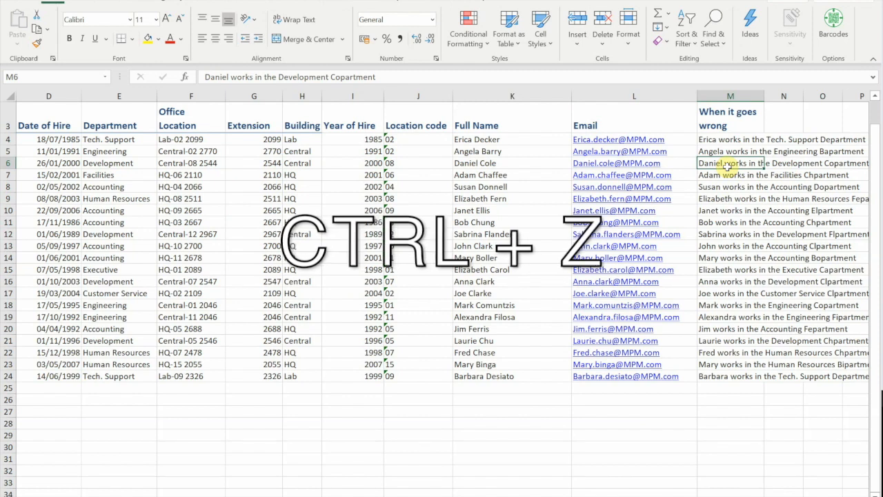
key("ctrl+z")
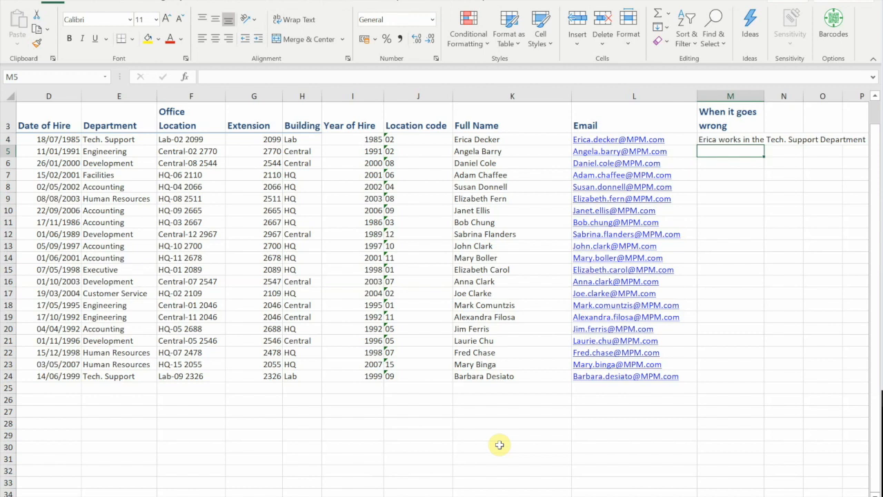
key("F2")
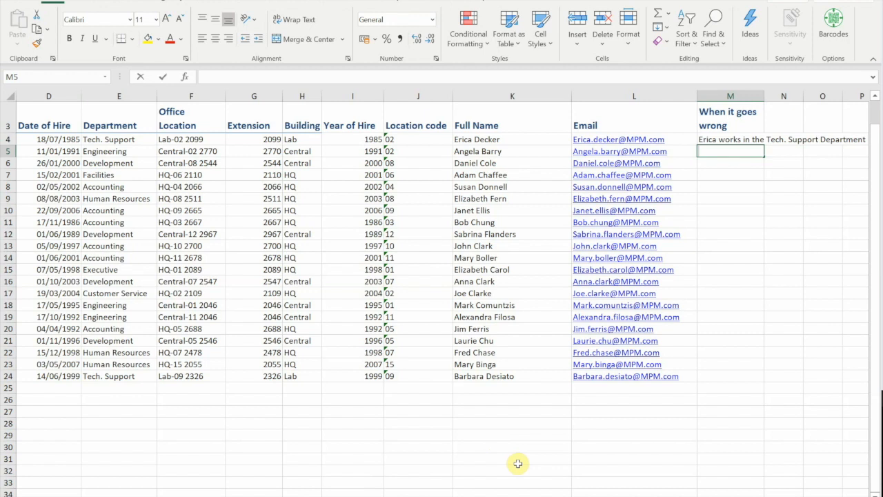
- In M5, enter the employee's name plus 'works in the Engineering Department', then Flash Fill the remaining sentences
type("Angela works in t")
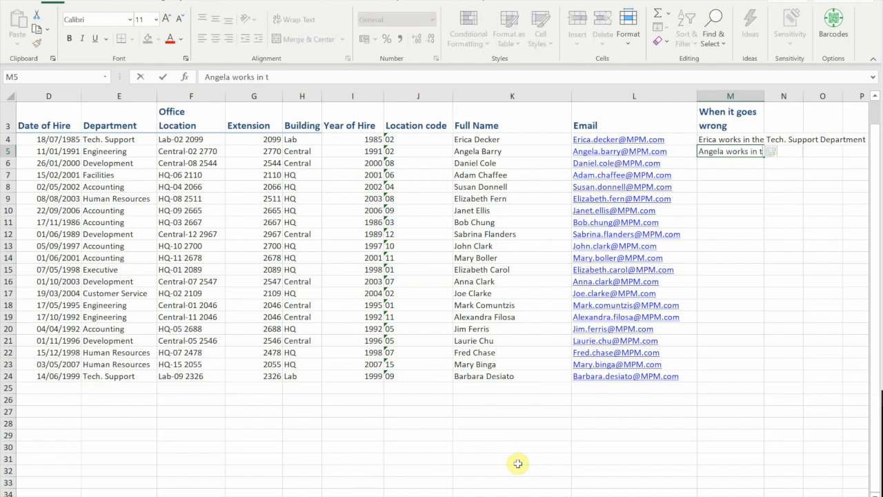
type("he Engine")
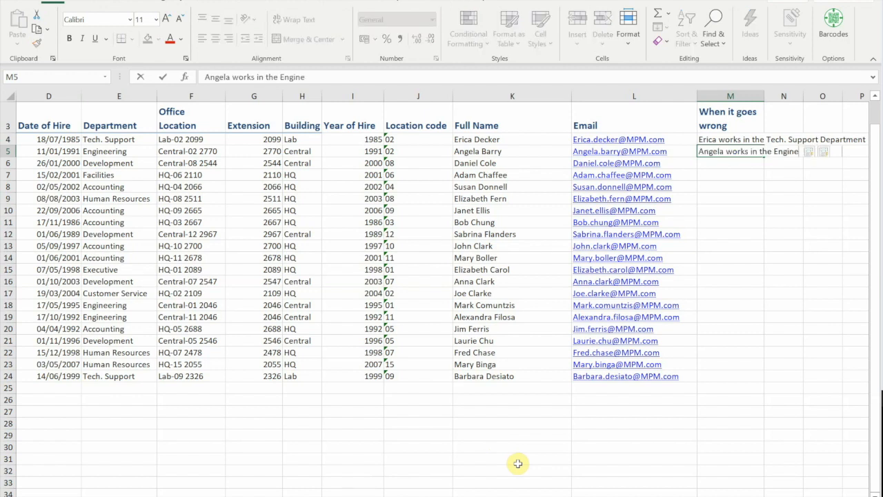
type("ering Depa")
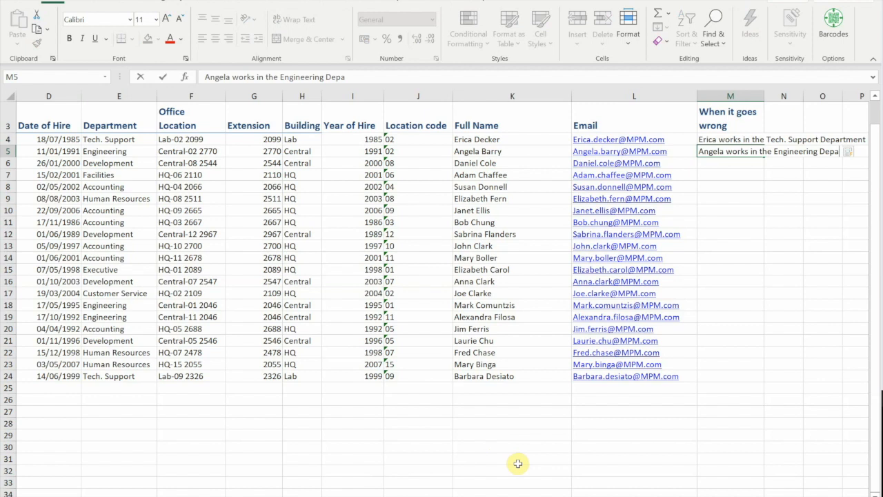
type("rtment")
key("ctrl+Return")
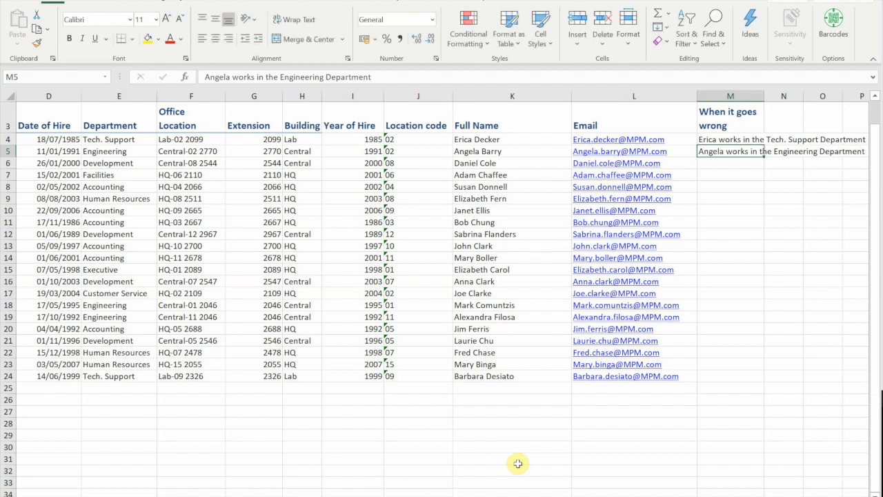
key("ctrl+e")
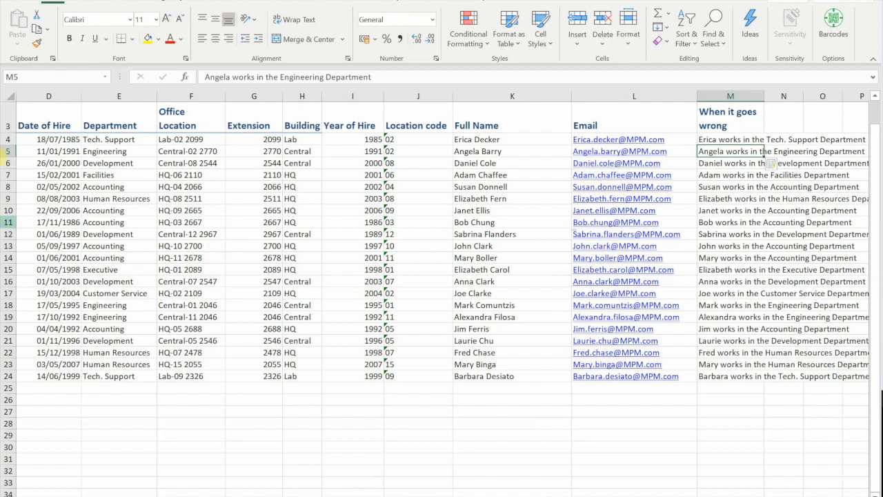
left_click(23, 4)
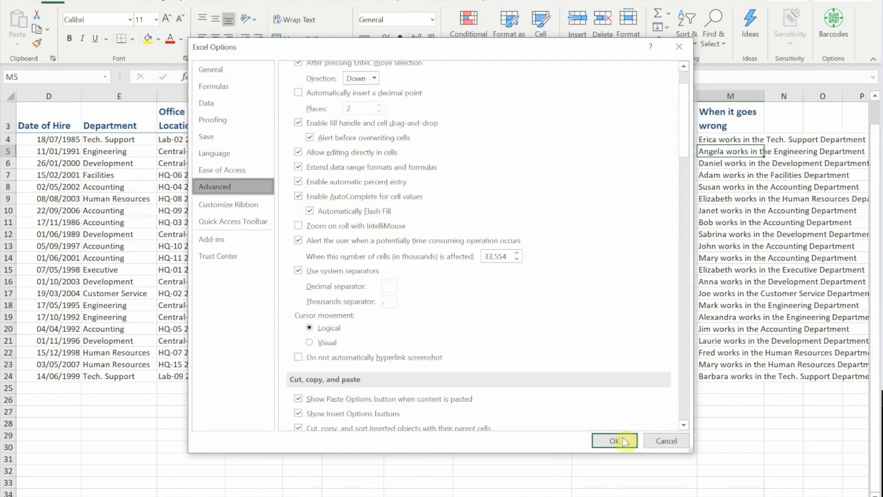
left_click(623, 437)
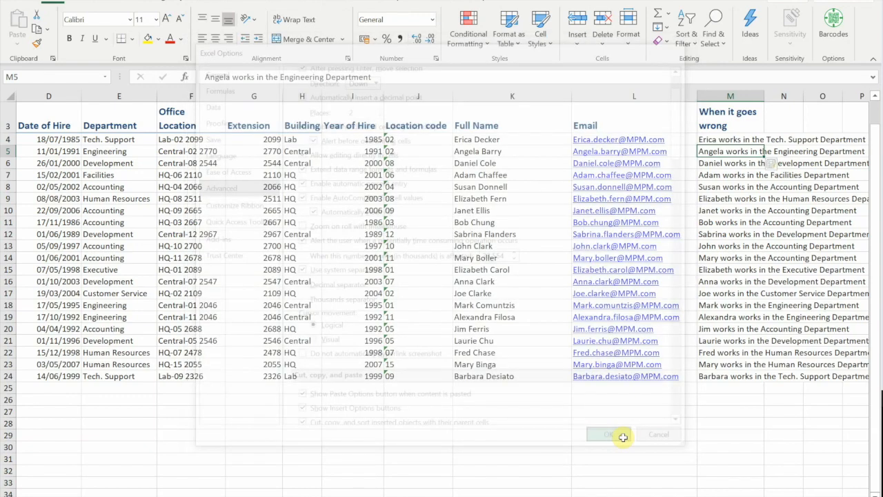